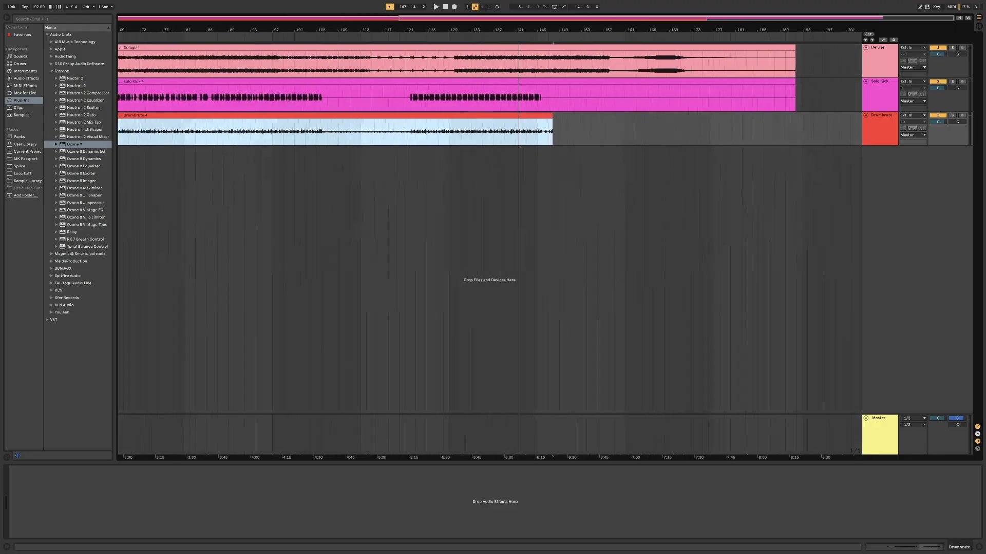
Step: Play back the ending and trim the Drumbrute clip so it ends together with the last Solo Kick hits
{"action": "left_click", "coordinate": [534, 133]}
{"action": "key", "text": "space"}
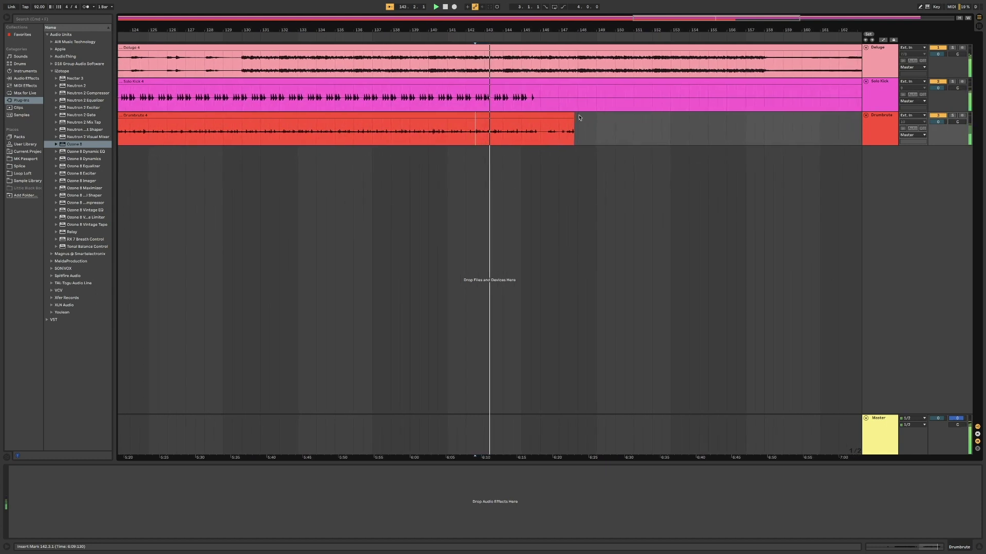
{"action": "left_click_drag", "start_coordinate": [558, 115], "coordinate": [529, 117]}
{"action": "left_click", "coordinate": [558, 128]}
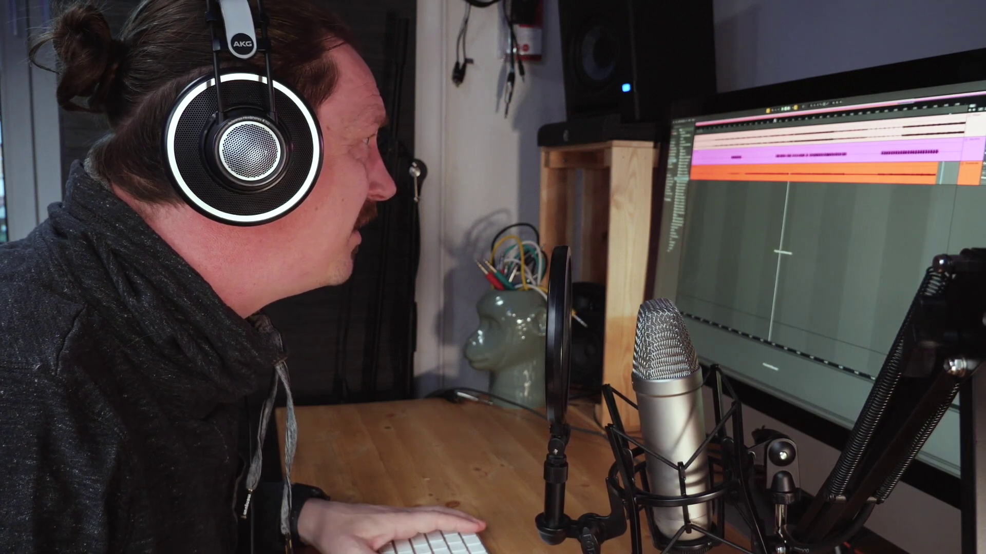
{"action": "key", "text": "minus"}
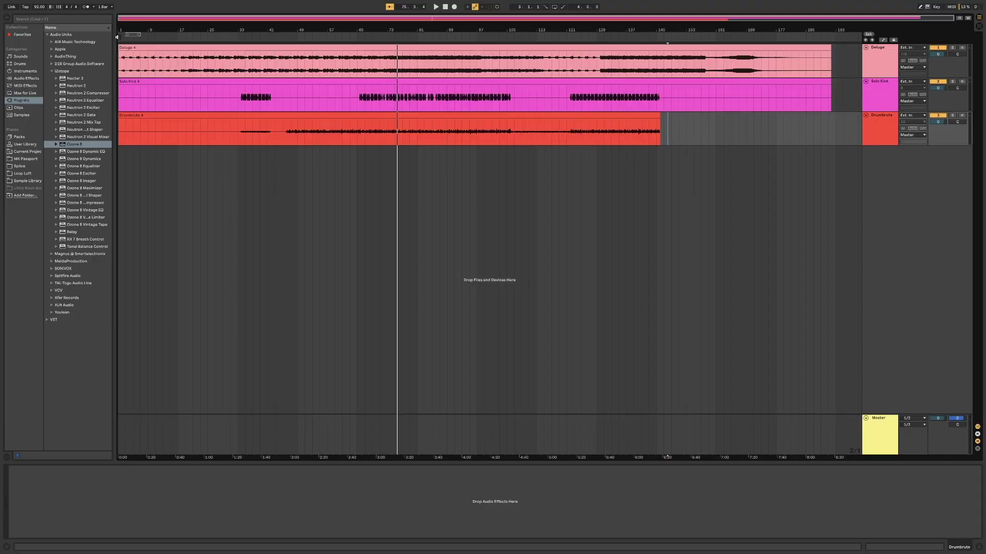
Step: Start playback, add a Utility effect to the Drumbrute track and raise its gain to 4.44 dB
{"action": "key", "text": "space"}
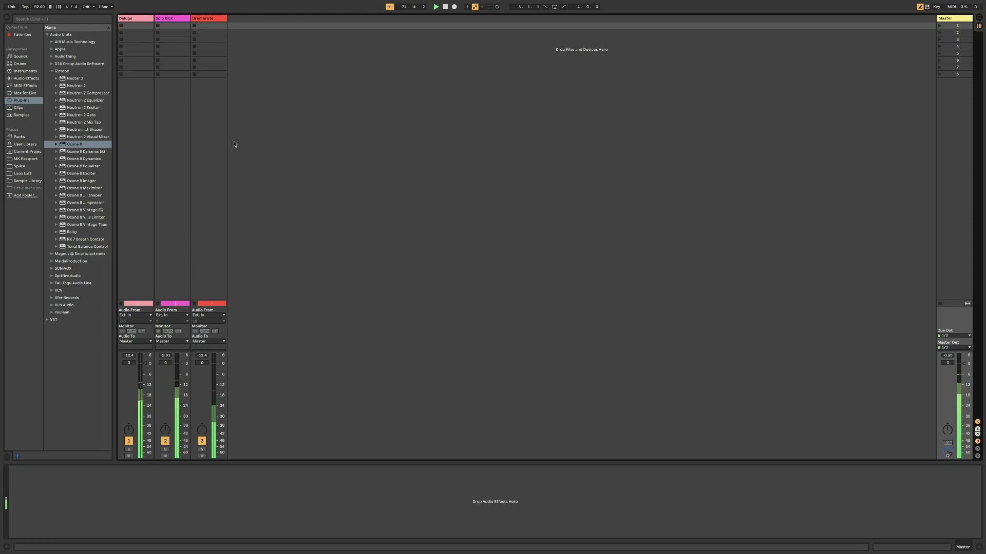
{"action": "left_click", "coordinate": [215, 19]}
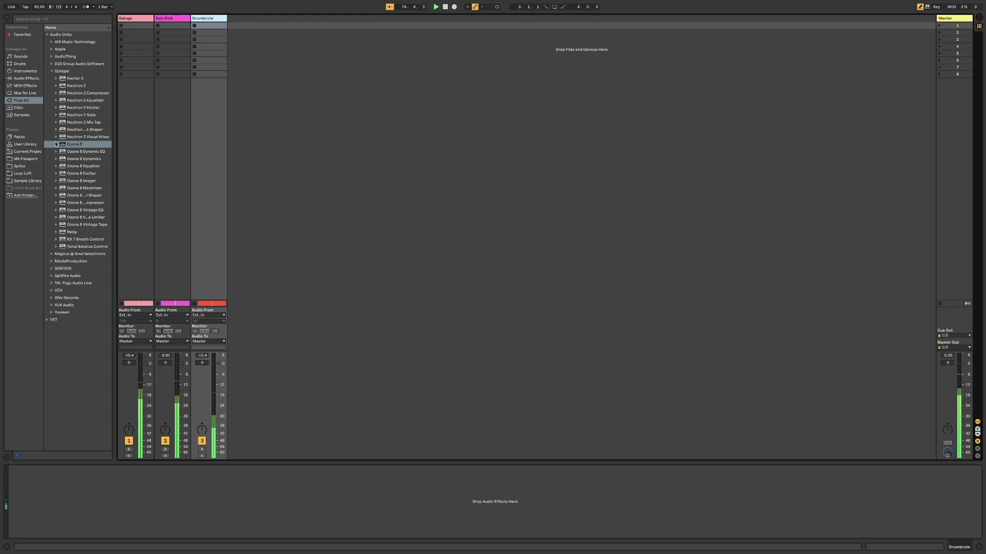
{"action": "left_click", "coordinate": [24, 79]}
{"action": "left_click_drag", "start_coordinate": [54, 299], "coordinate": [49, 483]}
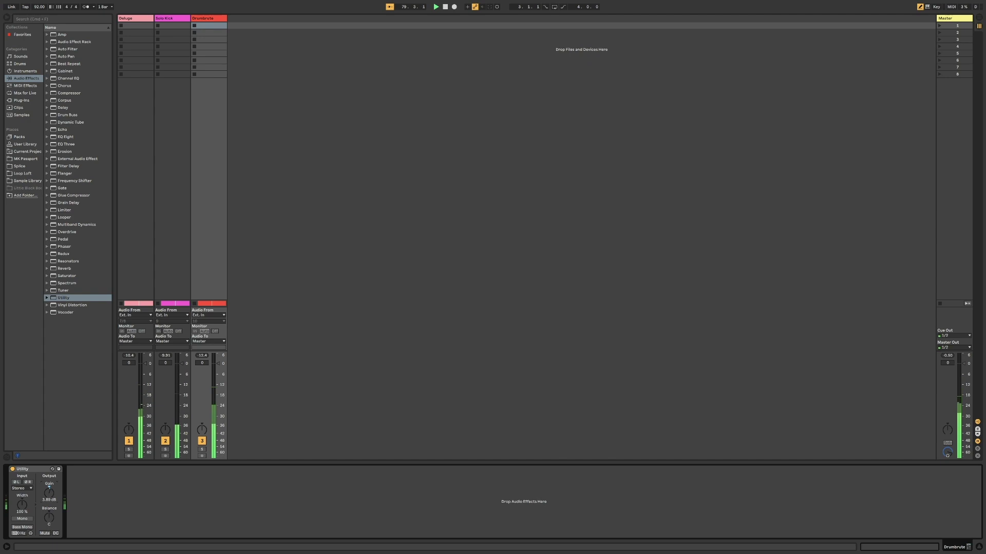
{"action": "left_click_drag", "start_coordinate": [49, 482], "coordinate": [49, 481]}
{"action": "left_click_drag", "start_coordinate": [219, 365], "coordinate": [220, 365]}
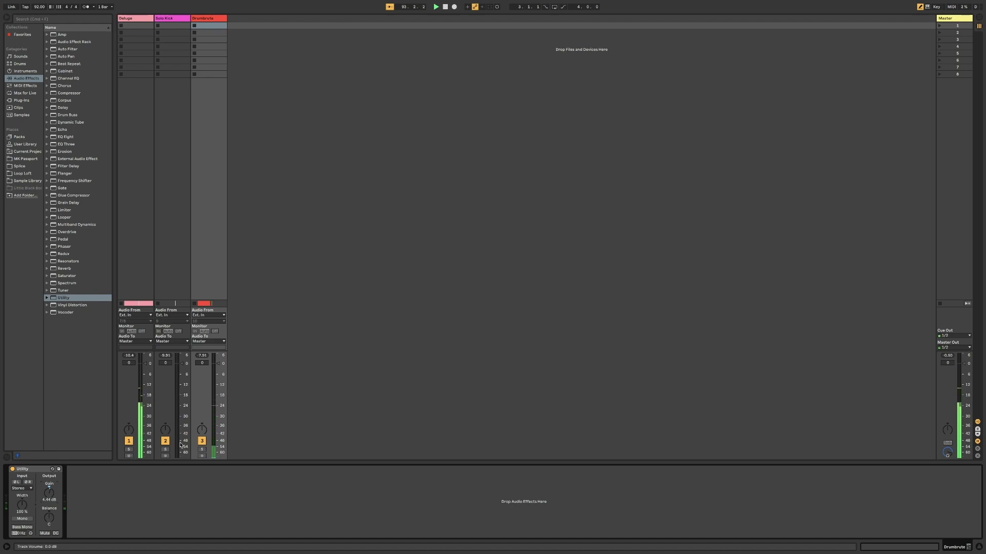
Step: Add EQ Eight to the Deluge track with its expanded display, and boost the band 4 high shelf about 6 dB at 1 kHz
{"action": "key", "text": "Tab"}
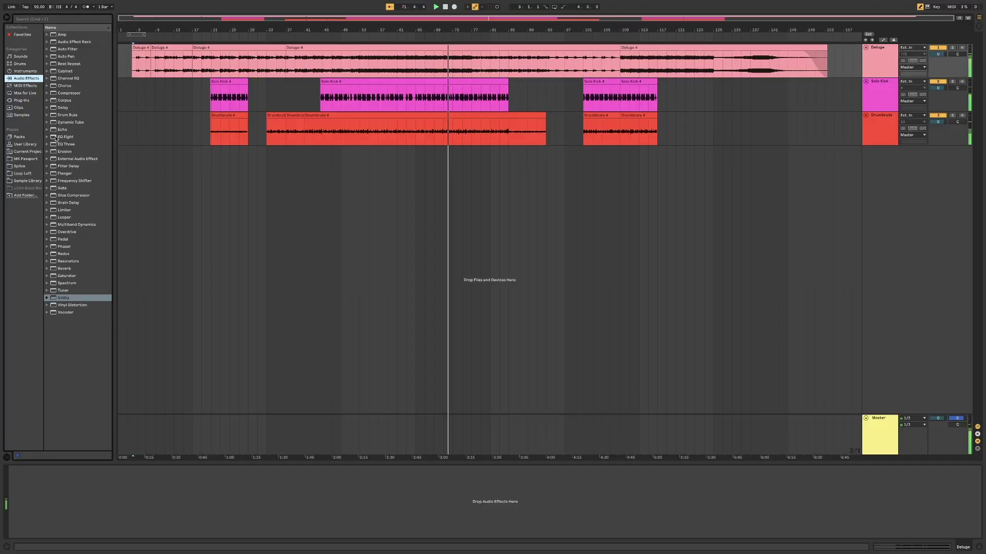
{"action": "left_click_drag", "start_coordinate": [56, 138], "coordinate": [187, 493]}
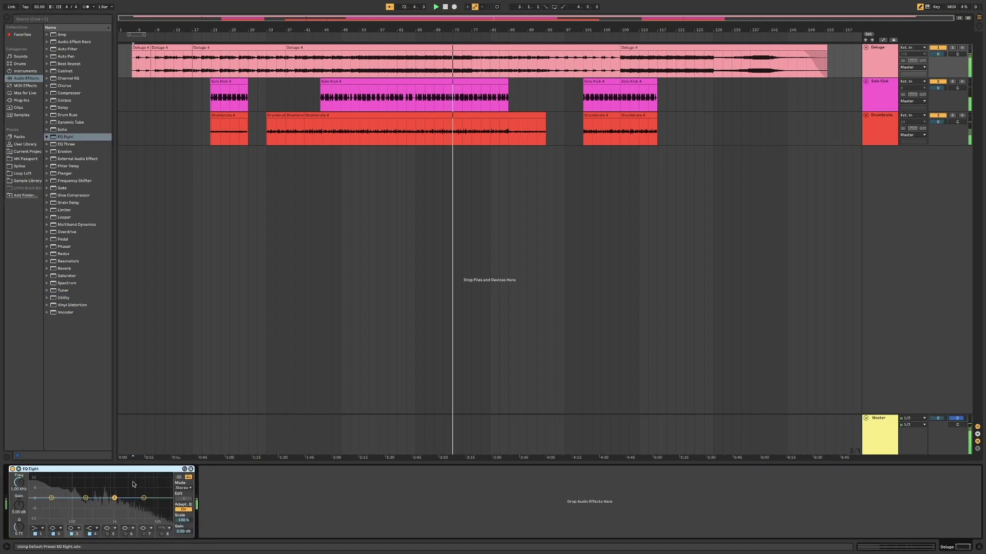
{"action": "left_click", "coordinate": [178, 477]}
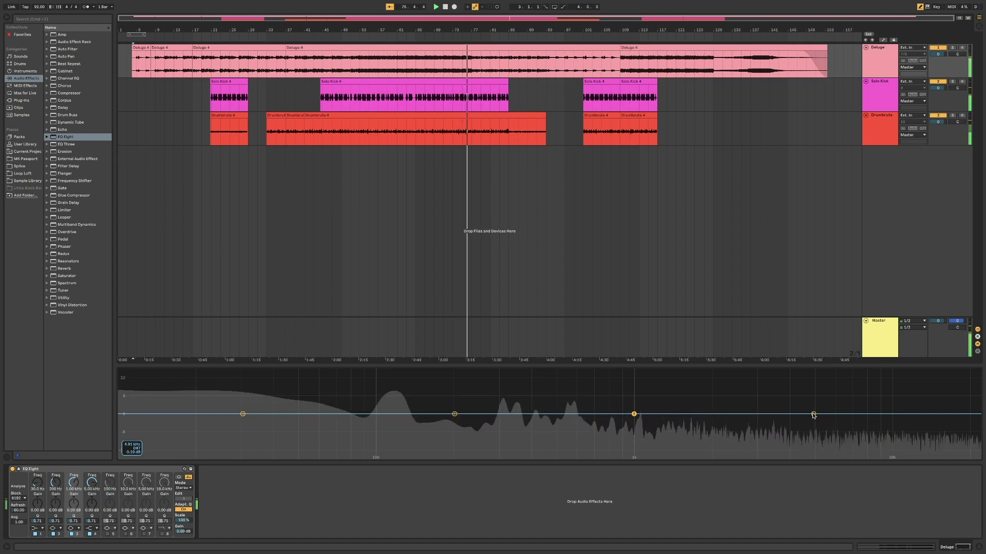
{"action": "left_click_drag", "start_coordinate": [813, 415], "coordinate": [634, 397]}
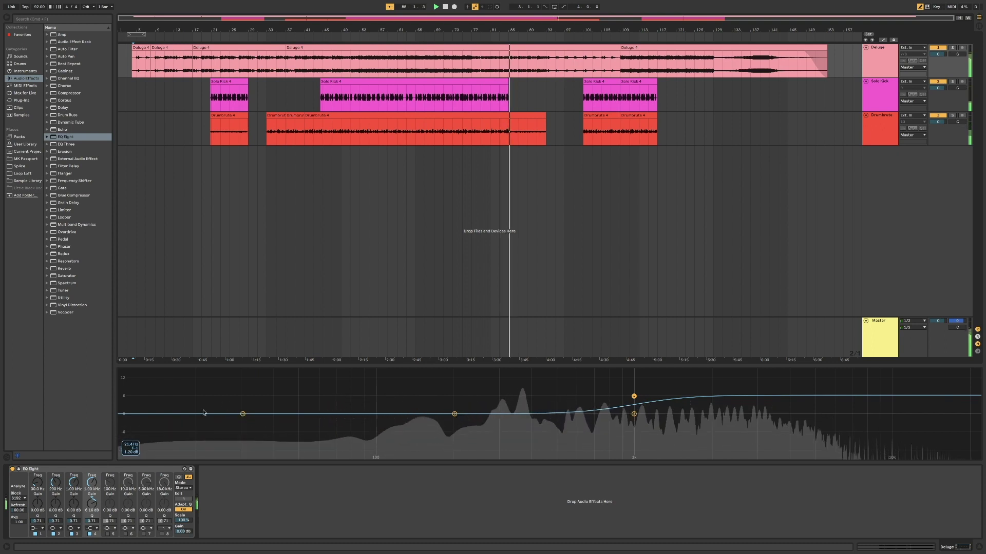
Step: Change band 1 of the Deluge EQ Eight to a low cut at 25 Hz
{"action": "left_click", "coordinate": [37, 528]}
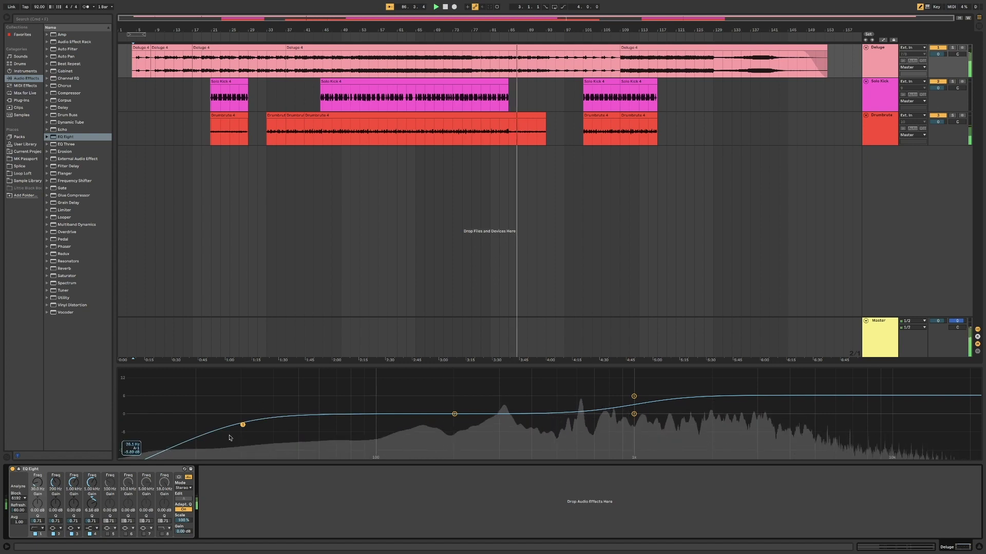
{"action": "left_click_drag", "start_coordinate": [37, 483], "coordinate": [37, 484]}
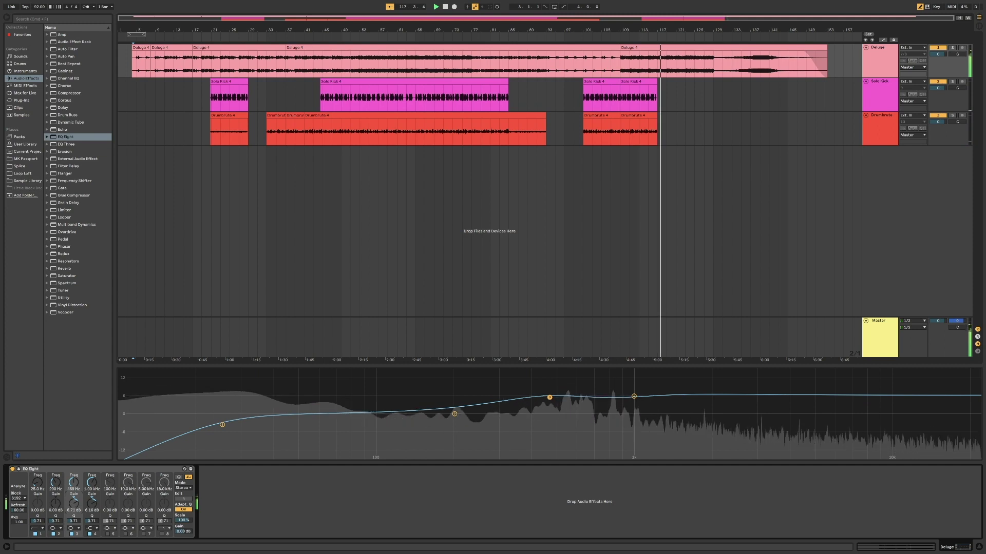
Step: Refine the Deluge EQ by raising band 4's gain to about 7.1 dB, adjusting band 3's gain and raising band 3's Q to about 1.14
{"action": "left_click_drag", "start_coordinate": [74, 504], "coordinate": [74, 509]}
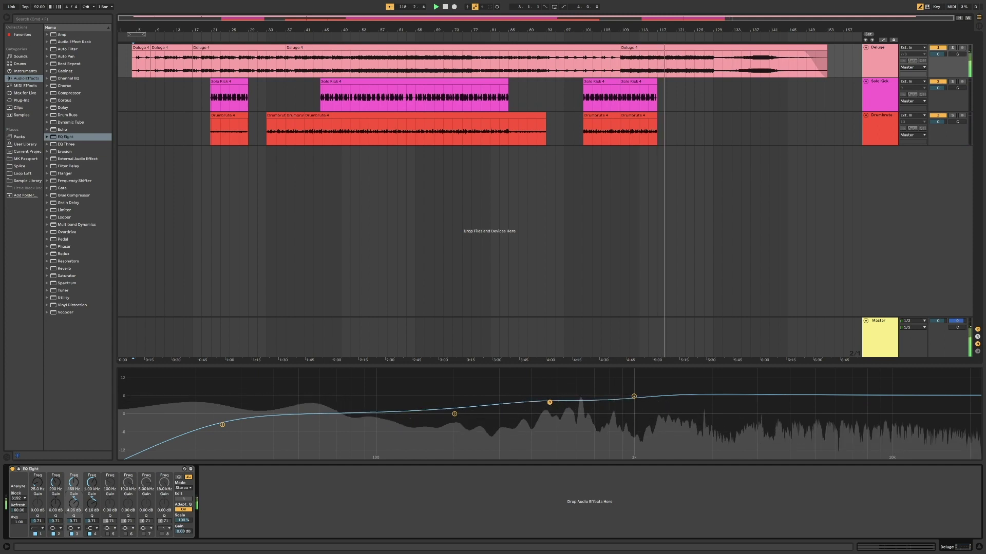
{"action": "left_click_drag", "start_coordinate": [91, 504], "coordinate": [92, 499]}
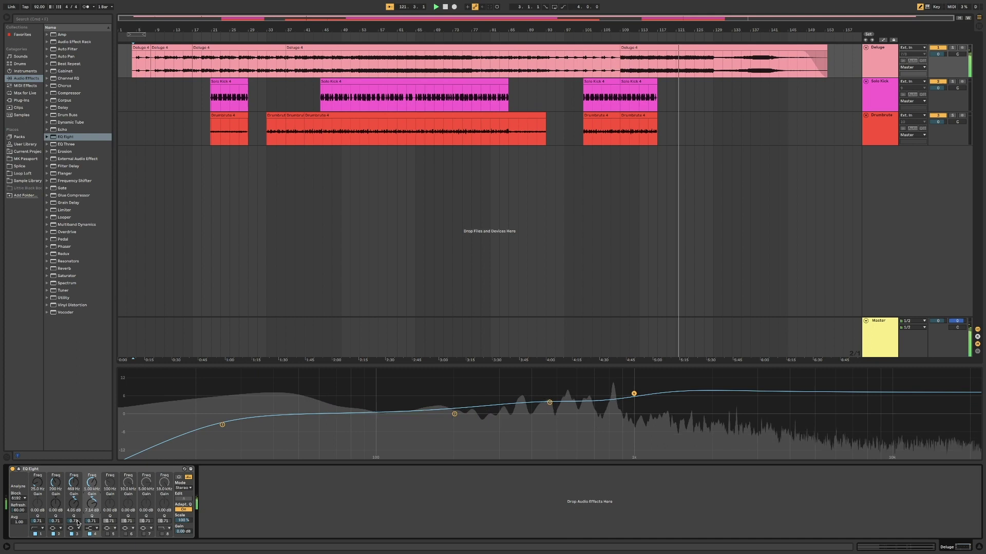
{"action": "left_click_drag", "start_coordinate": [73, 508], "coordinate": [73, 506]}
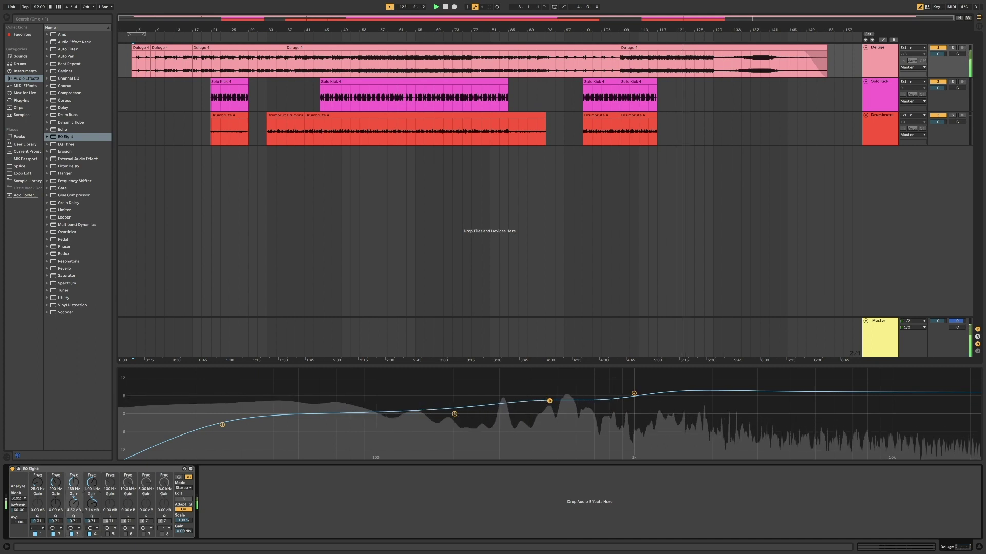
{"action": "left_click_drag", "start_coordinate": [78, 524], "coordinate": [78, 516]}
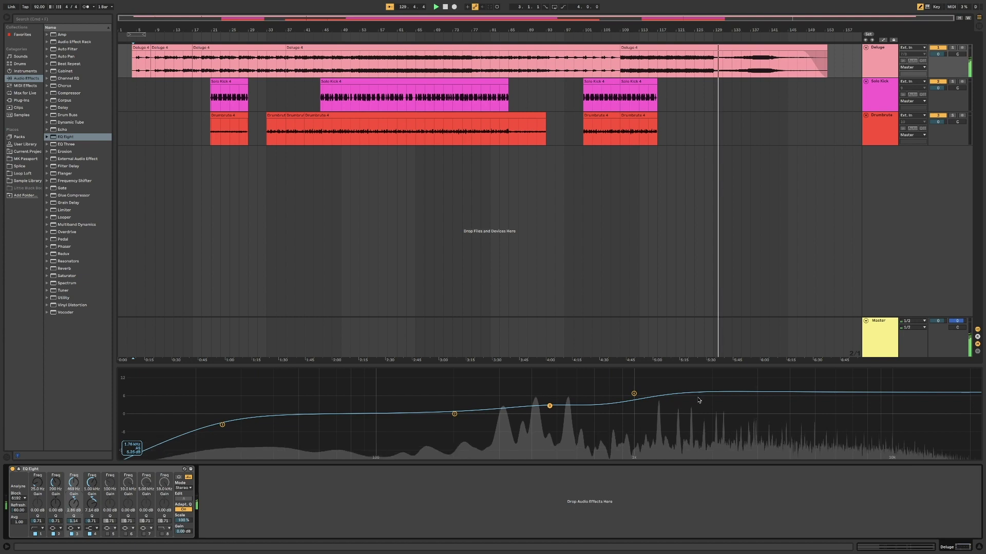
Step: Replay the second half of the last drum section and check the track and master levels in the mixer
{"action": "key", "text": "Tab"}
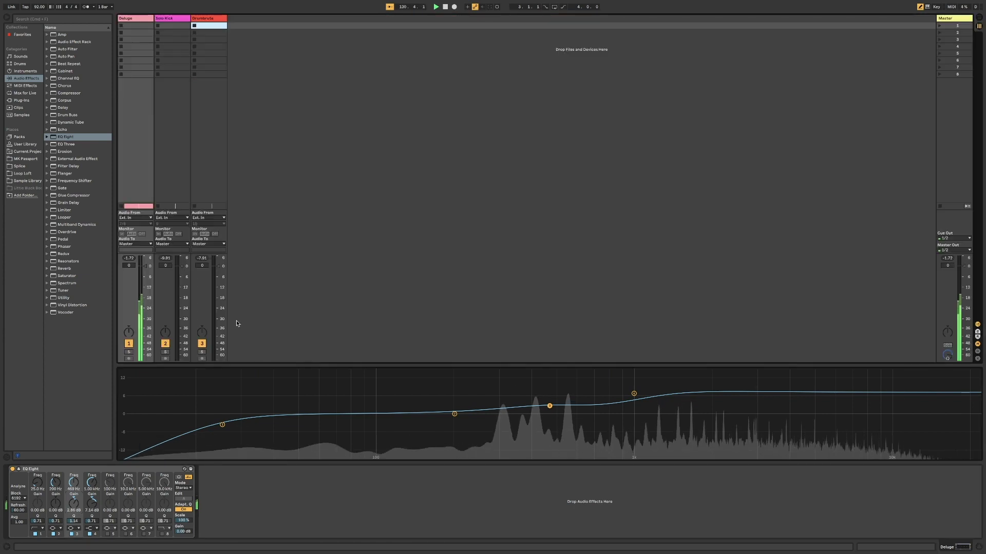
{"action": "key", "text": "Tab"}
{"action": "left_click", "coordinate": [641, 46]}
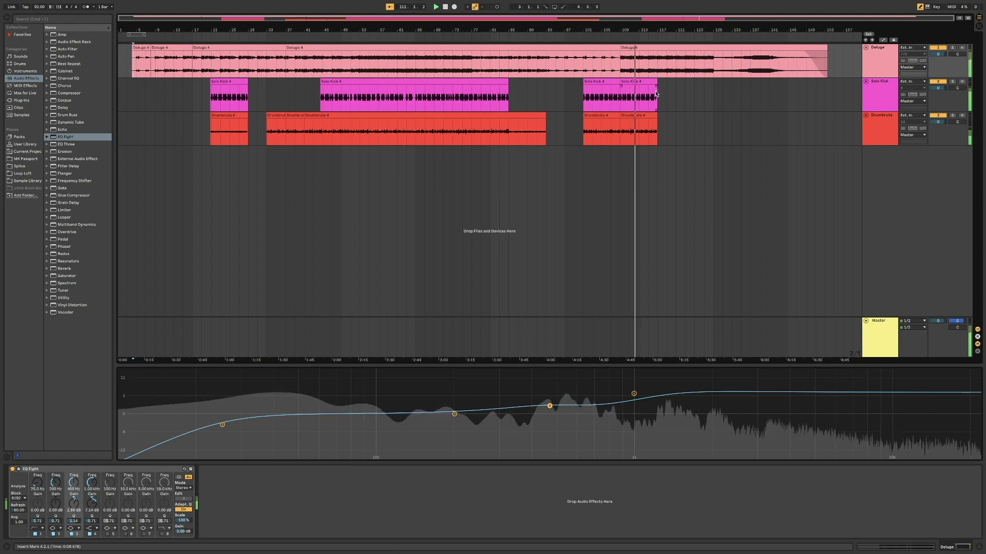
{"action": "key", "text": "Tab"}
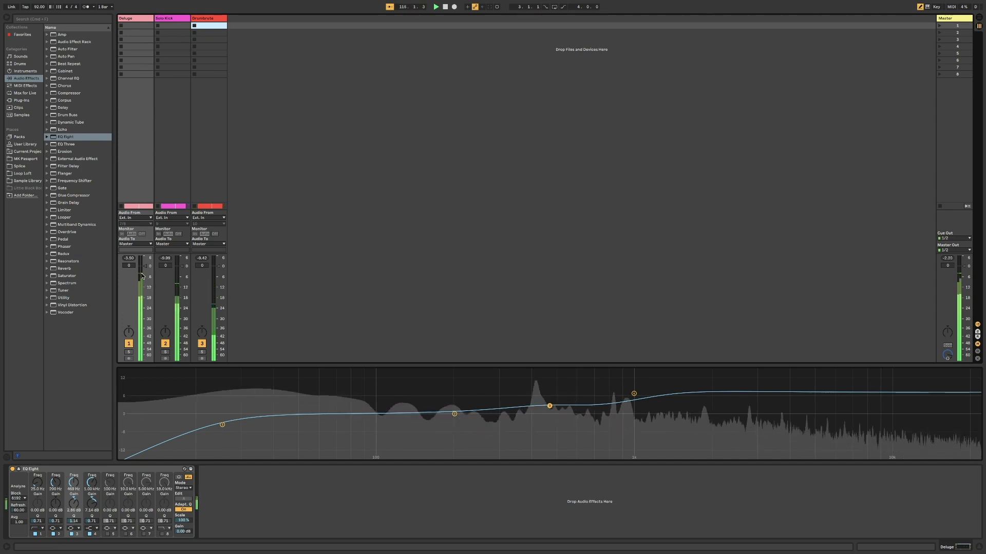
{"action": "key", "text": "Tab"}
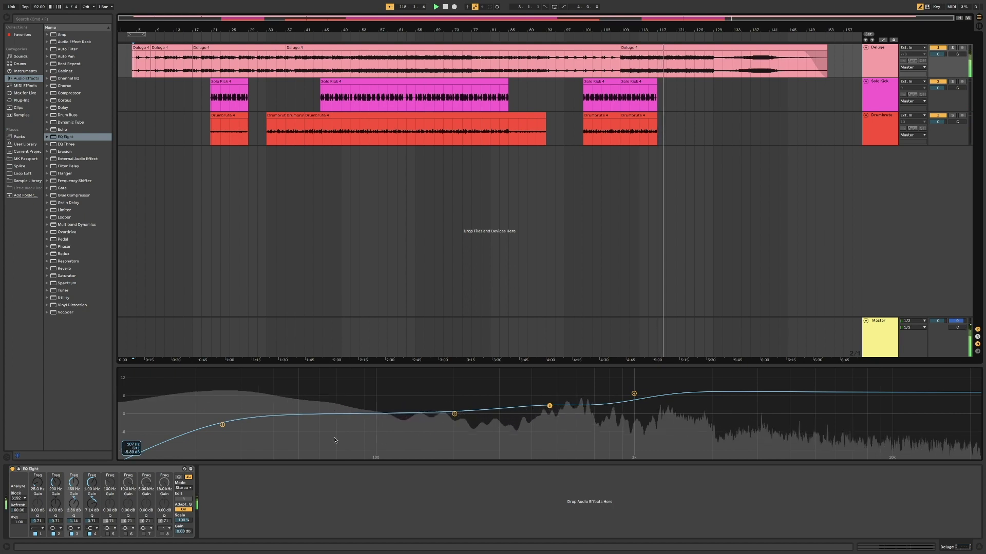
Step: Bypass and re-enable bands 4 and 3 of the Deluge EQ Eight to compare the sound
{"action": "left_click", "coordinate": [90, 534]}
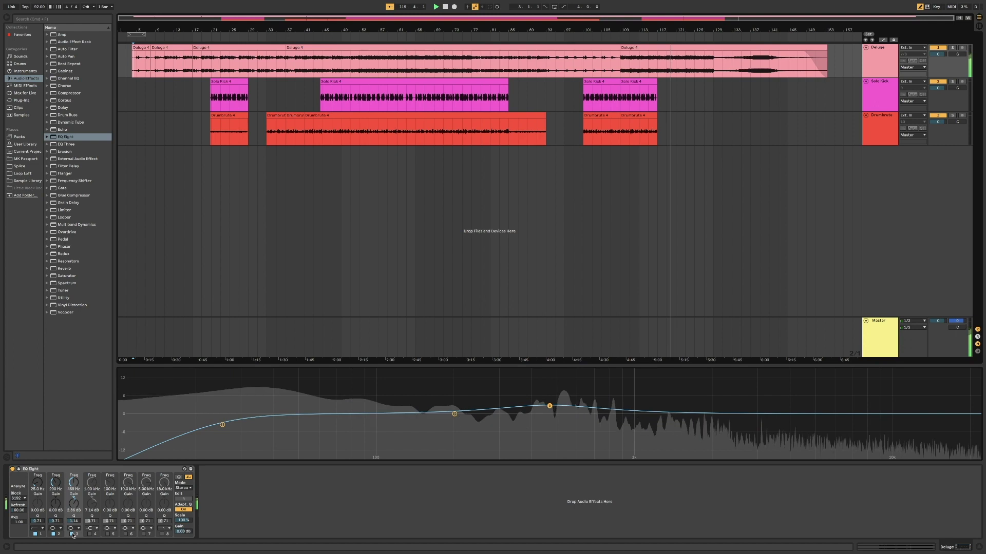
{"action": "left_click", "coordinate": [72, 534]}
{"action": "left_click", "coordinate": [72, 534]}
{"action": "left_click", "coordinate": [90, 534]}
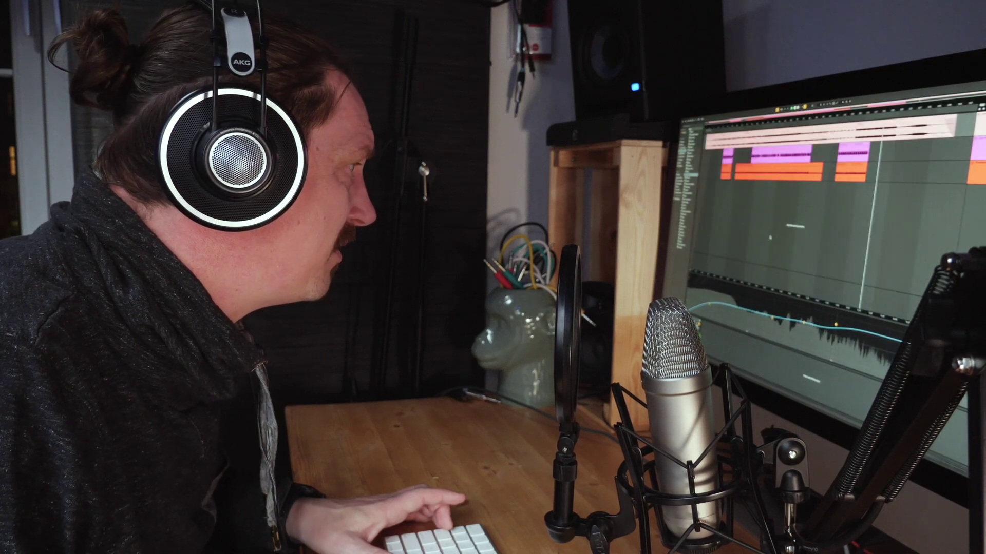
Step: Insert a Utility before EQ Eight on the Deluge track and lower its gain
{"action": "key", "text": "Tab"}
{"action": "key", "text": "Tab"}
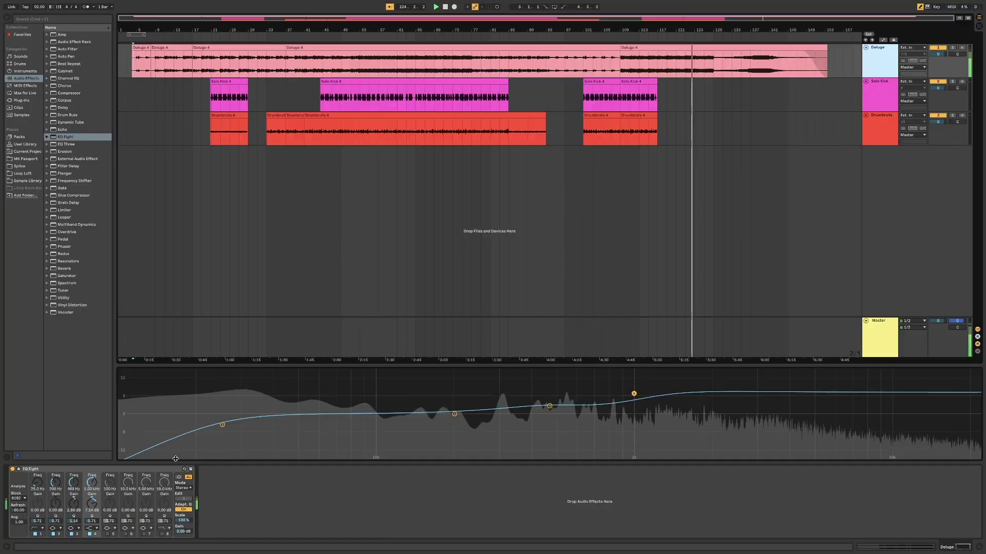
{"action": "left_click_drag", "start_coordinate": [53, 300], "coordinate": [48, 511]}
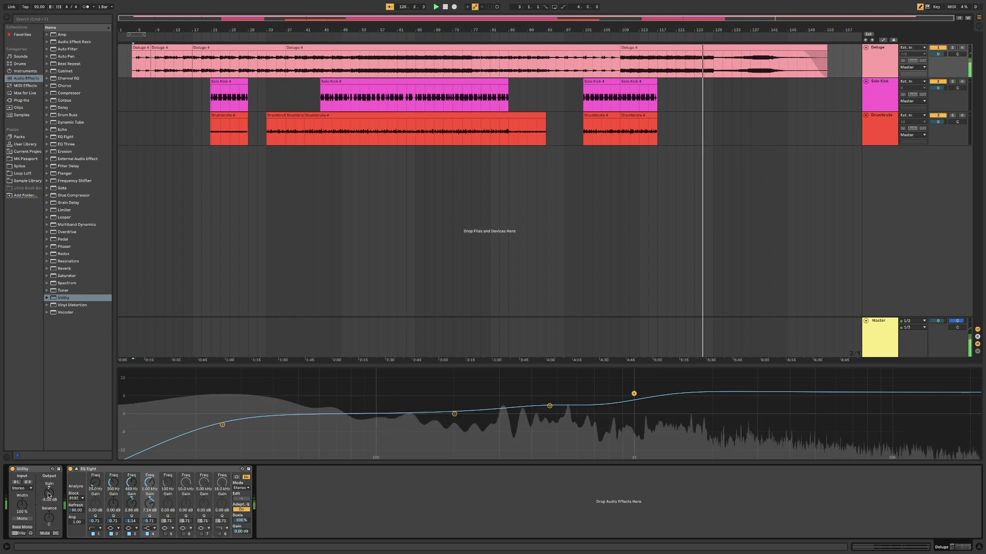
Step: Compare the mixer levels with the lowered Deluge gain while replaying from around bar 109
{"action": "key", "text": "Tab"}
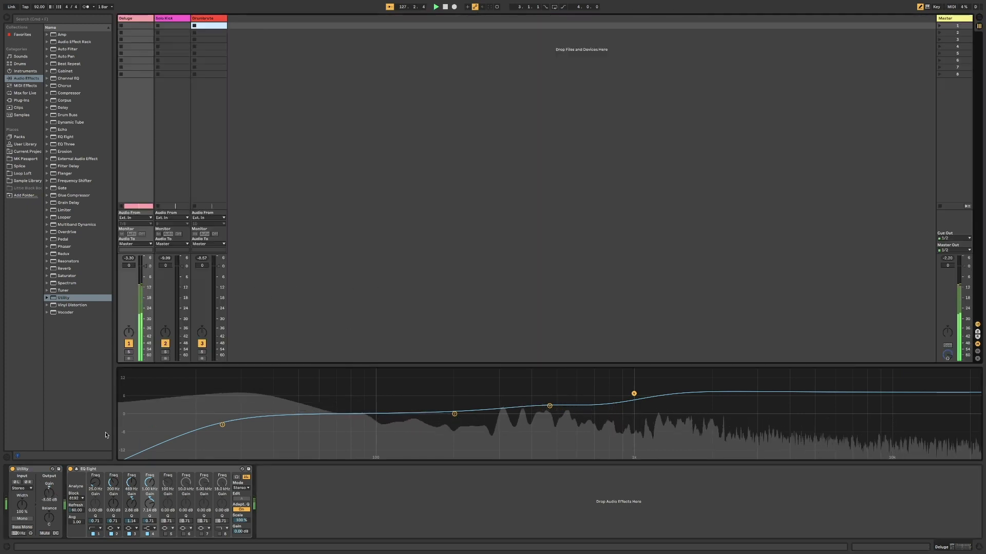
{"action": "key", "text": "Tab"}
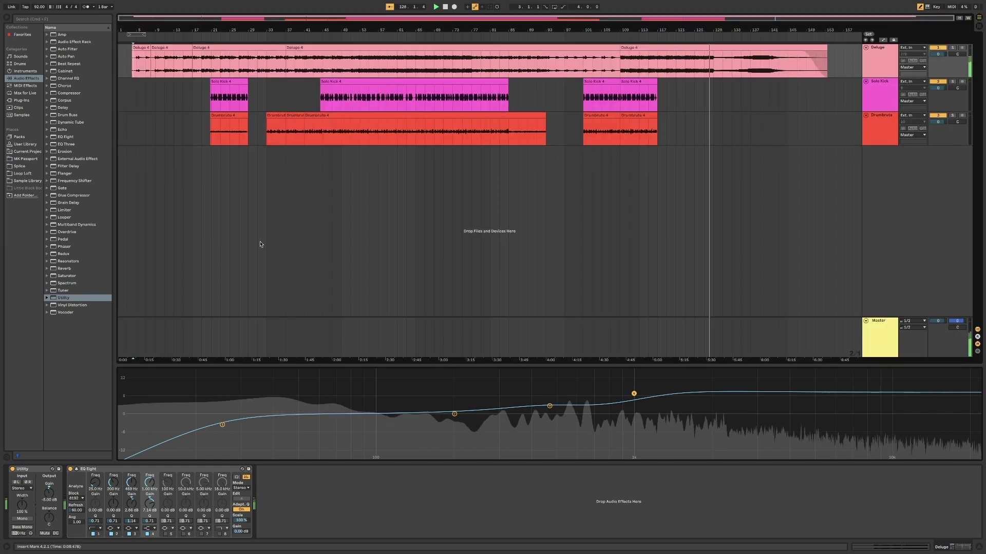
{"action": "left_click", "coordinate": [625, 36]}
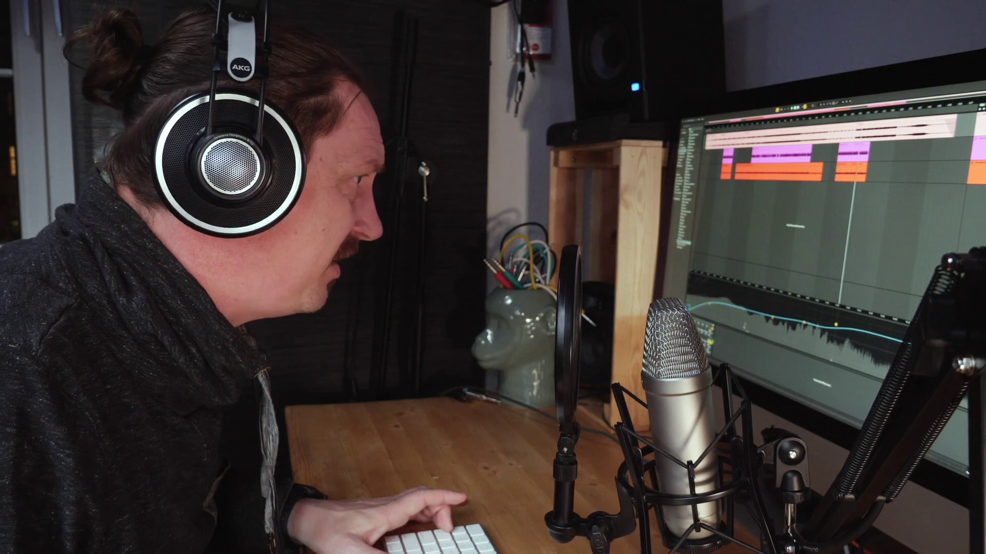
{"action": "key", "text": "Tab"}
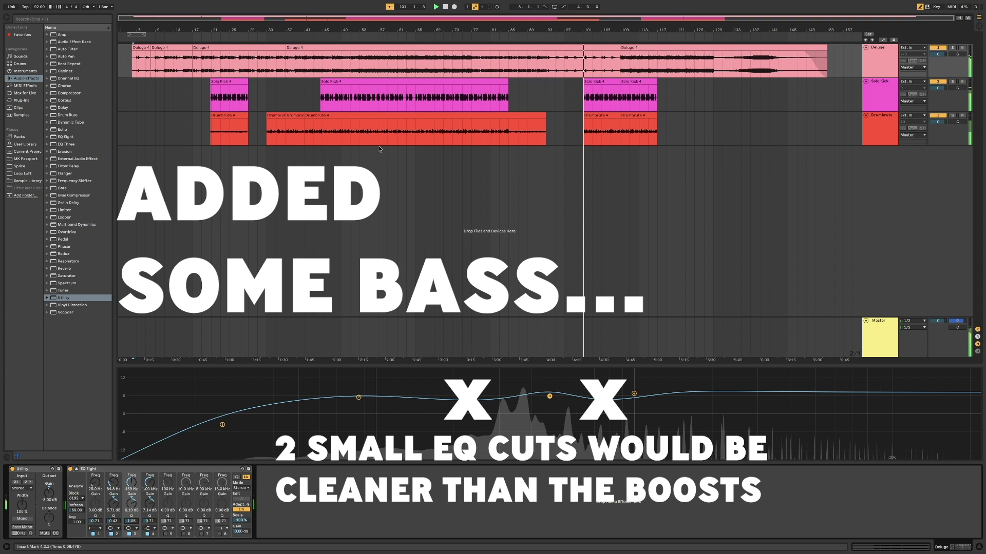
Step: Play the song from around bar 57 and toggle the Deluge effect rack to compare its processing
{"action": "key", "text": "space"}
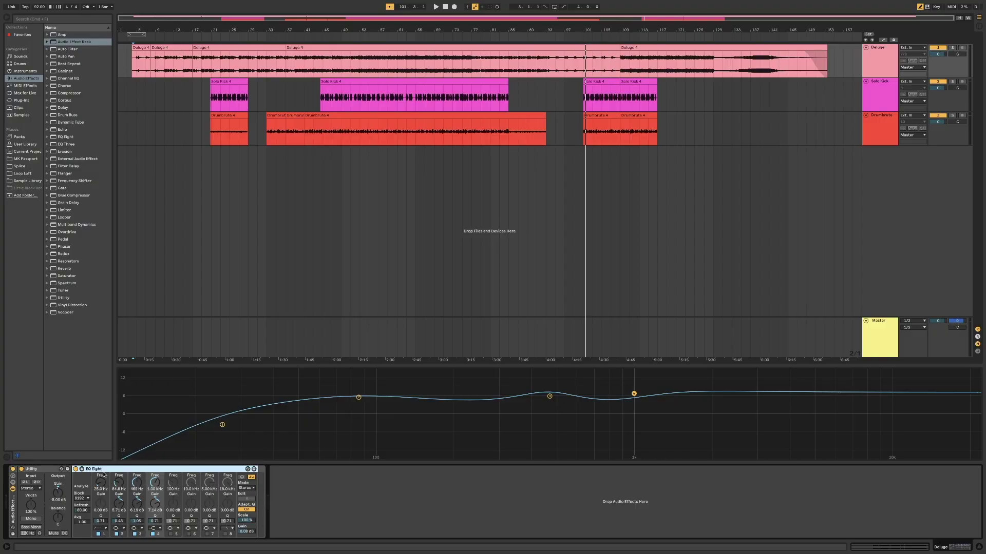
{"action": "left_click", "coordinate": [387, 34]}
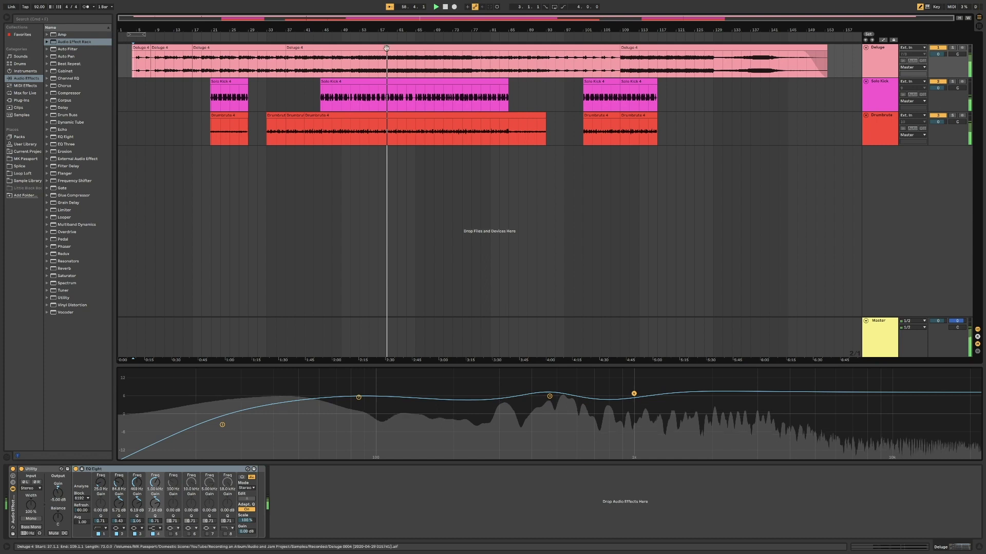
{"action": "left_click", "coordinate": [12, 469]}
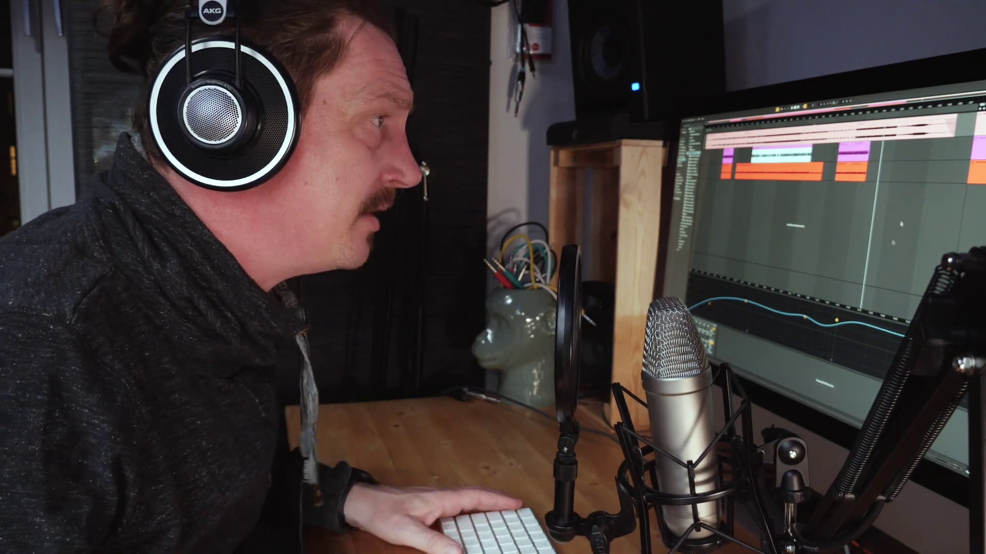
Step: Audition the ending, show the track automation and set playback to around bar 127
{"action": "key", "text": "space"}
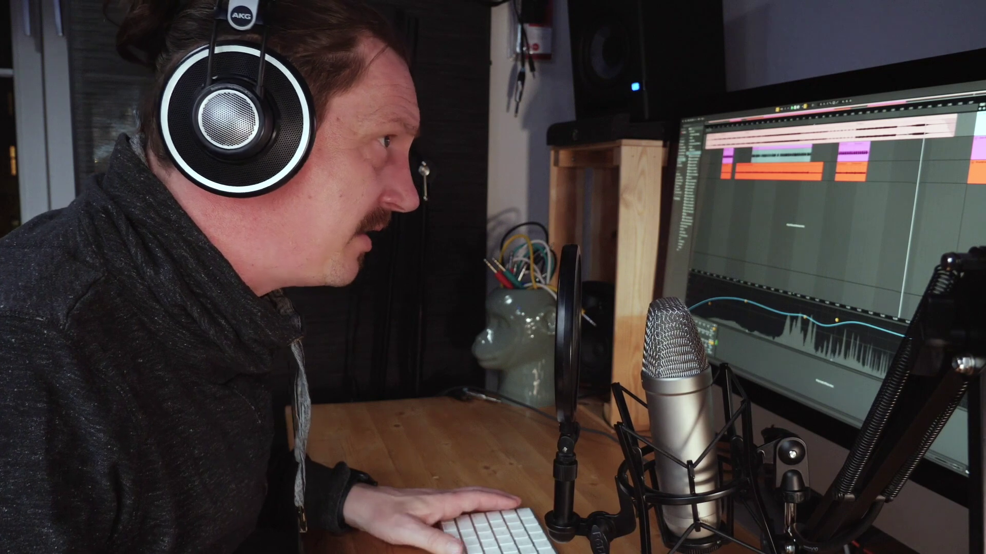
{"action": "key", "text": "space"}
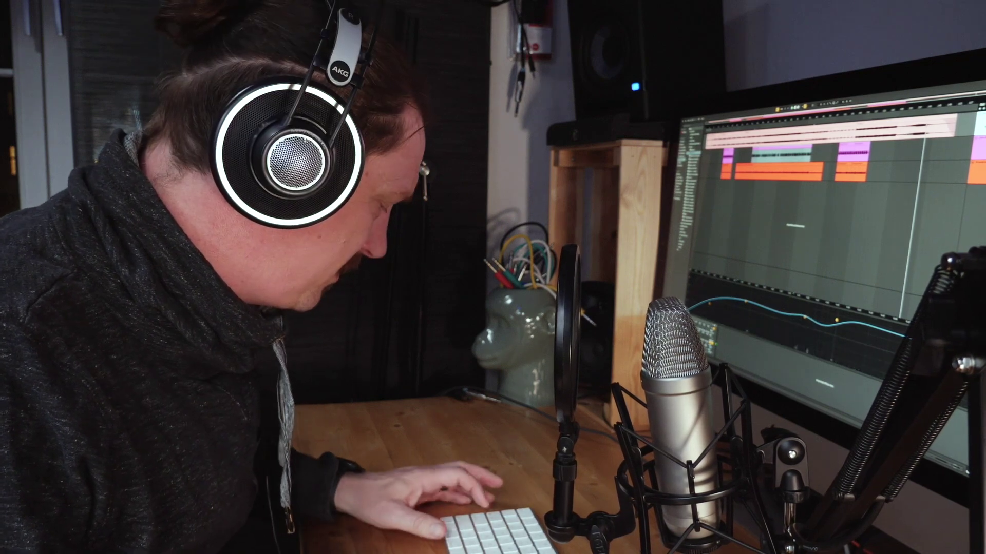
{"action": "key", "text": "a"}
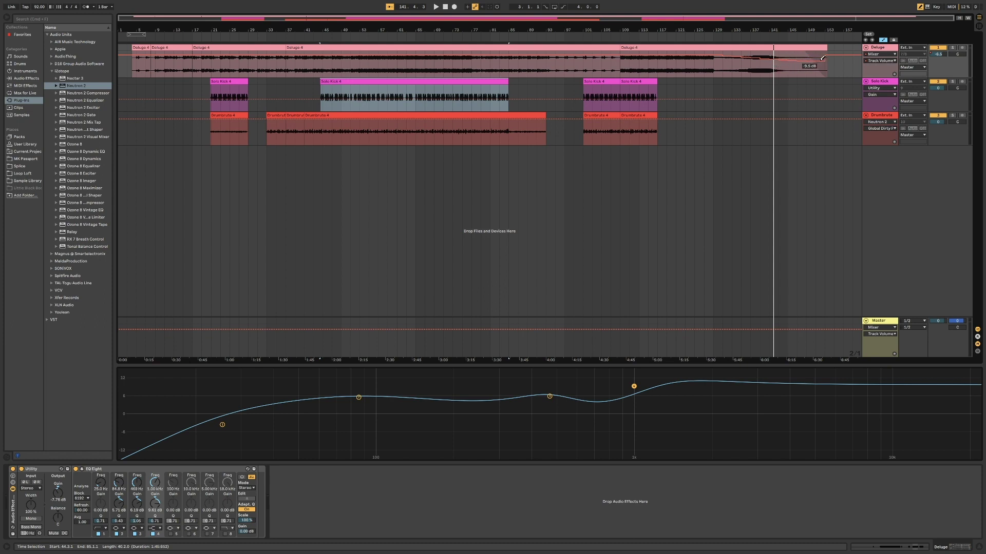
{"action": "left_click", "coordinate": [705, 36]}
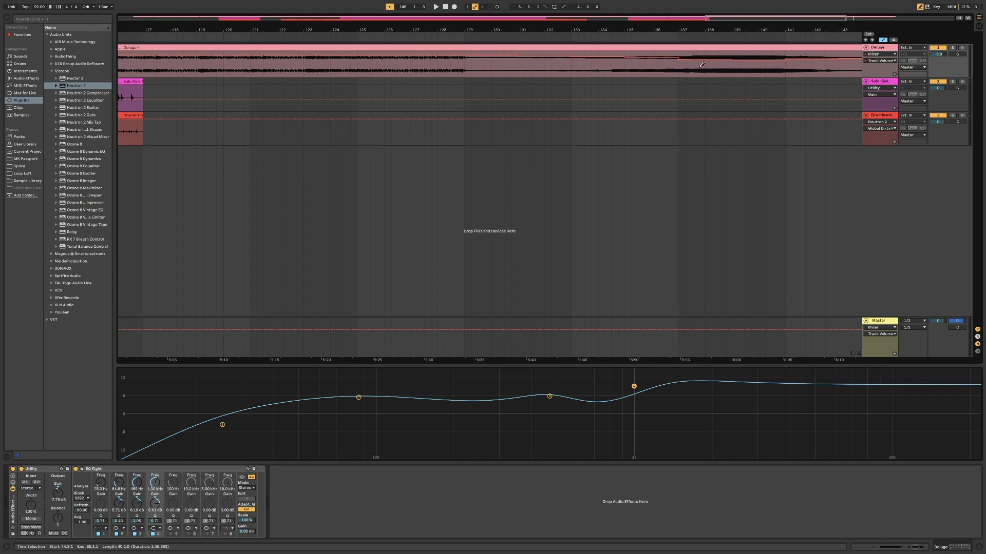
Step: Leave draw mode, pull down the Deluge track volume automation around bar 139 and adjust the automation near bar 135
{"action": "key", "text": "b"}
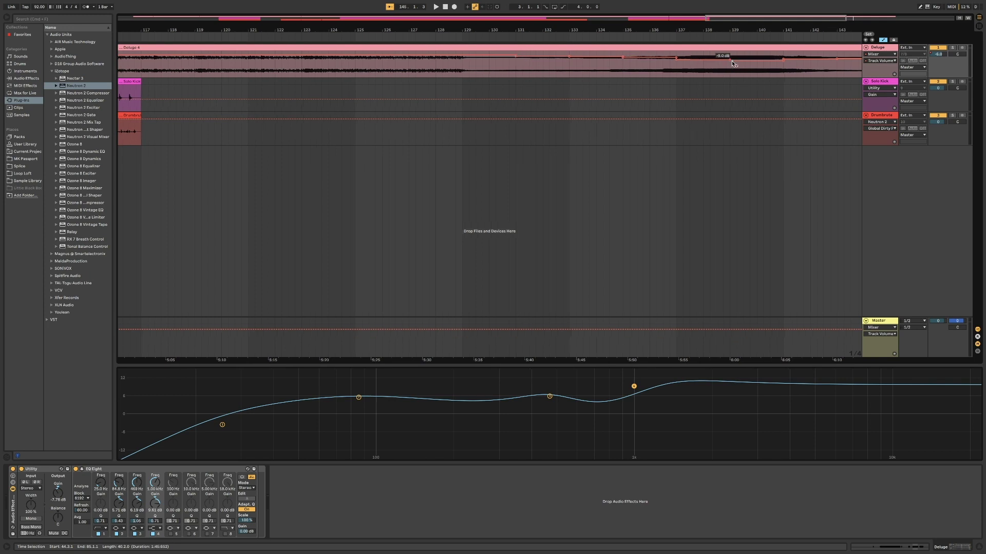
{"action": "left_click_drag", "start_coordinate": [733, 64], "coordinate": [733, 67]}
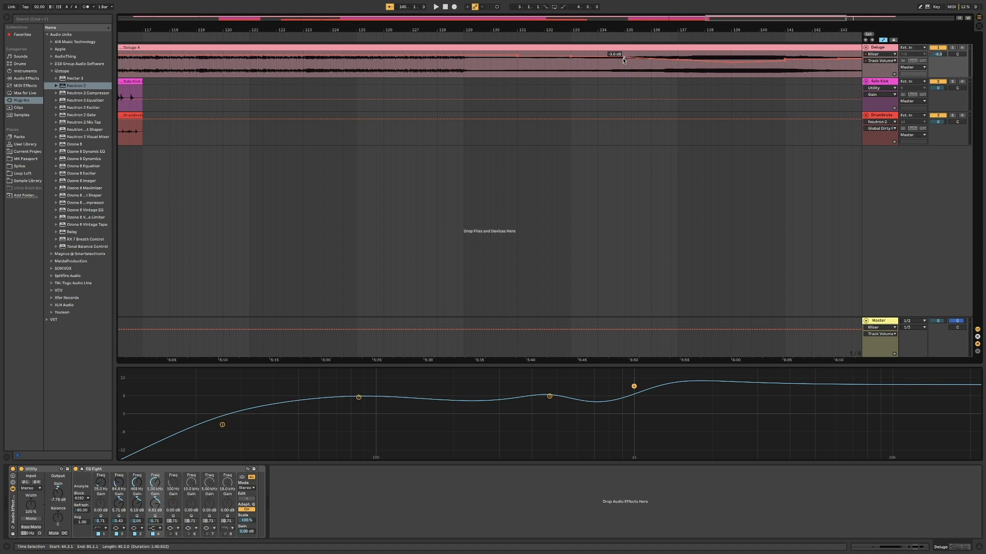
{"action": "left_click_drag", "start_coordinate": [625, 60], "coordinate": [624, 61]}
{"action": "scroll", "coordinate": [784, 72], "scroll_direction": "right", "scroll_amount": 2}
{"action": "scroll", "coordinate": [785, 72], "scroll_direction": "right", "scroll_amount": 2}
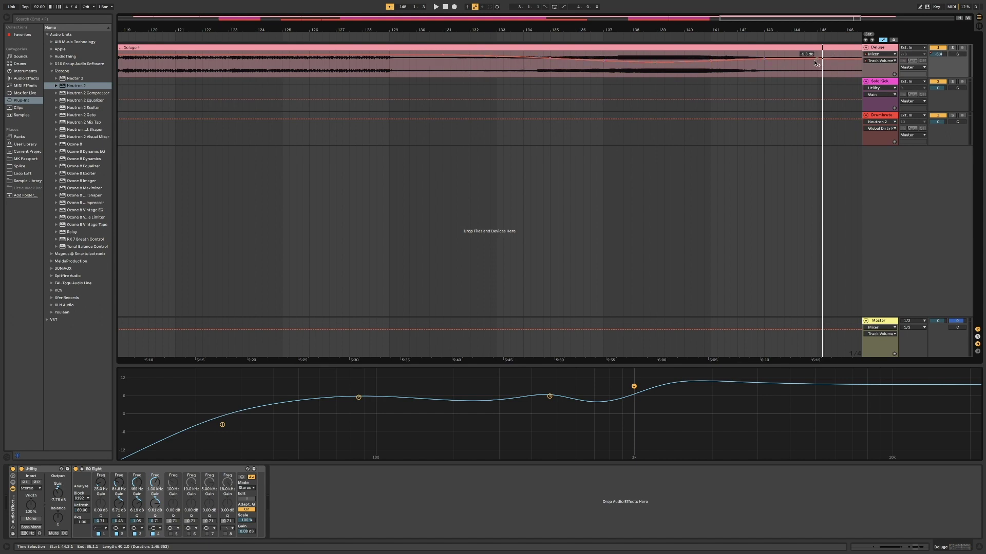
{"action": "scroll", "coordinate": [770, 103], "scroll_direction": "right", "scroll_amount": 5}
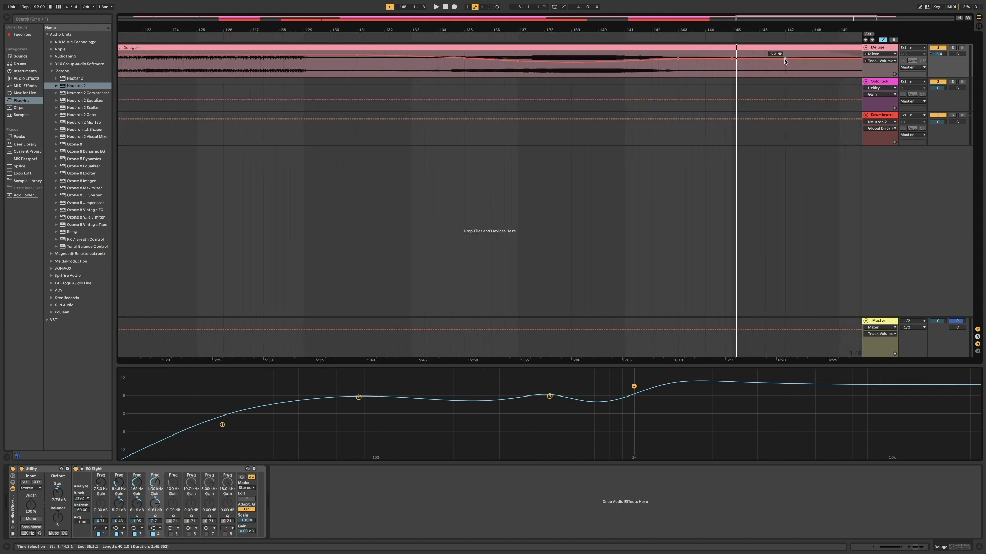